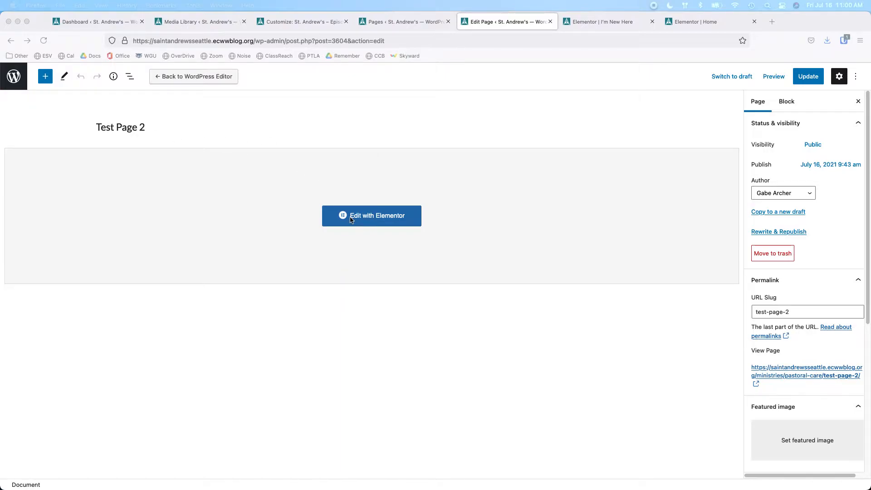
Step: Open Test Page 2 in the Elementor editor and look over its banner images and content
left_click(365, 218)
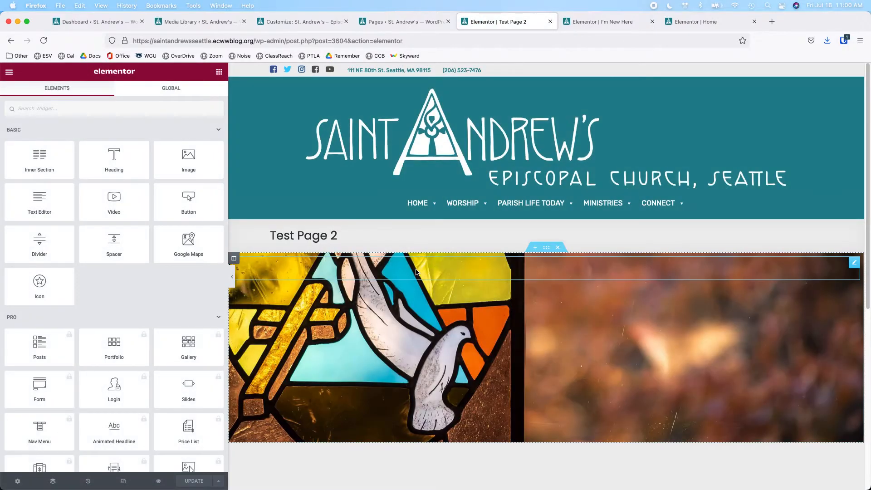
scroll(389, 375, "down", 2)
scroll(388, 375, "up", 2)
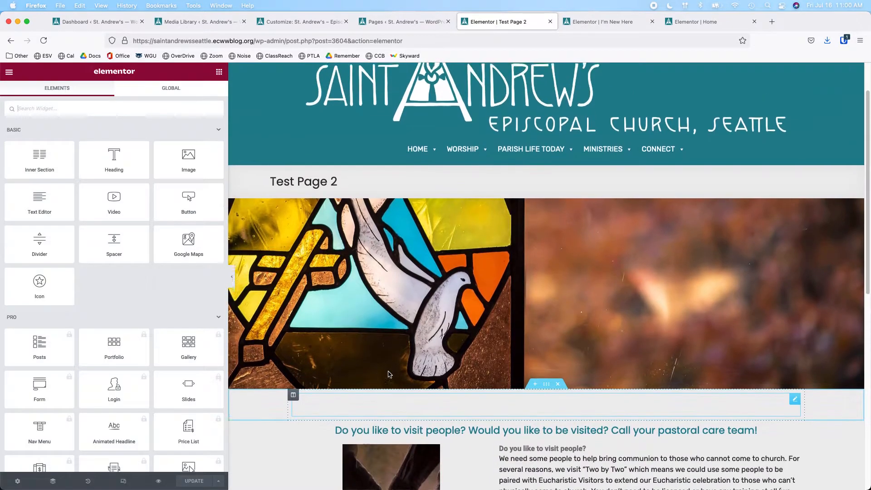
Step: Switch to the Photopea window and look over the available export formats
key("ctrl+Right")
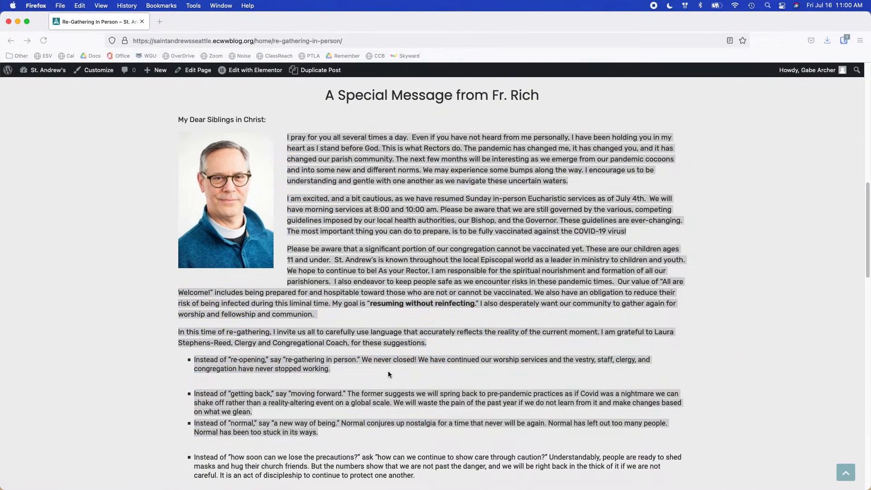
key("ctrl+Right")
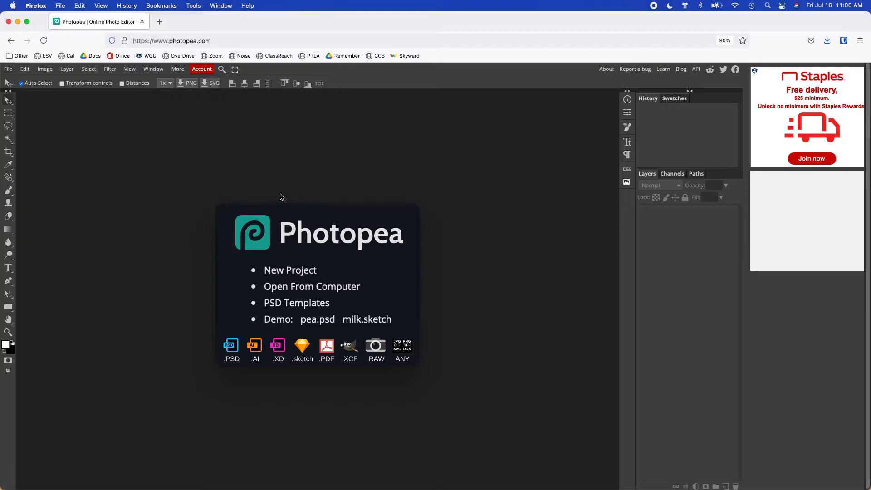
left_click(9, 70)
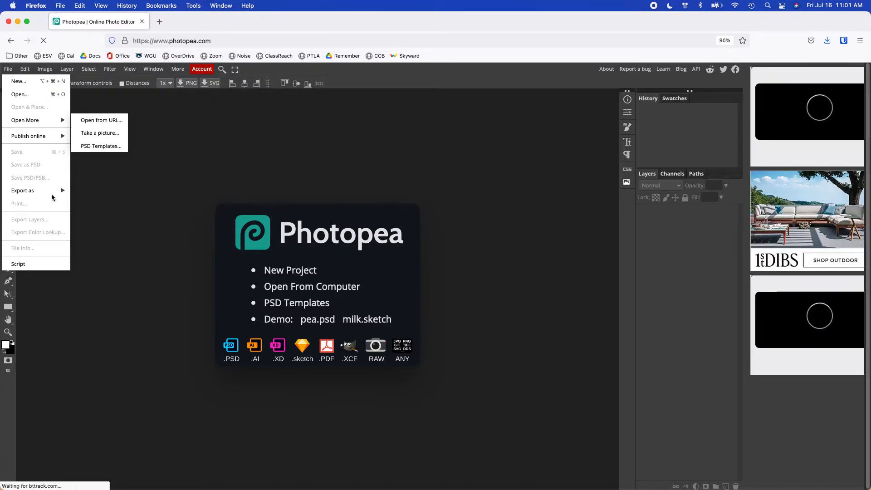
mouse_move(25, 193)
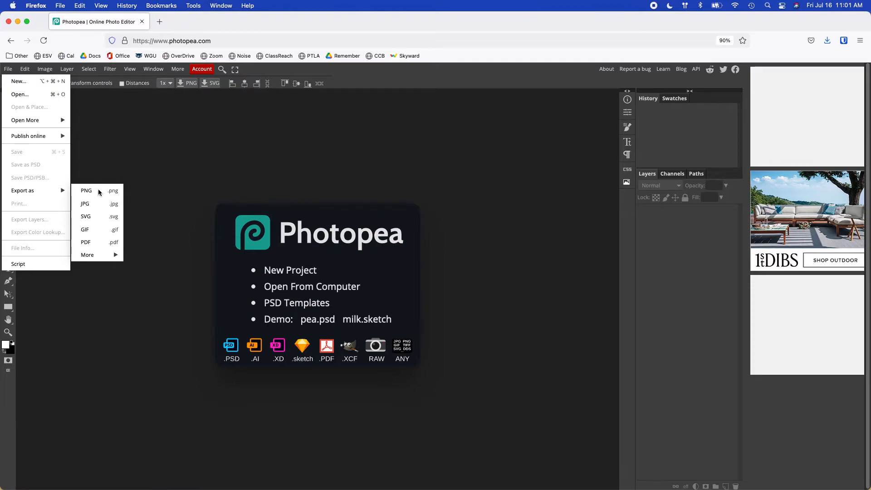
left_click(141, 161)
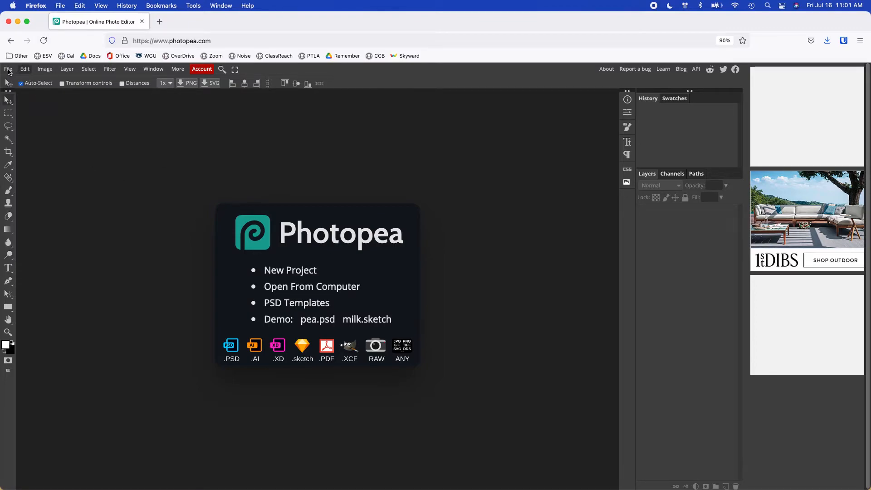
Step: Create a new project of 1280 by 720 pixels with a white background
left_click(8, 69)
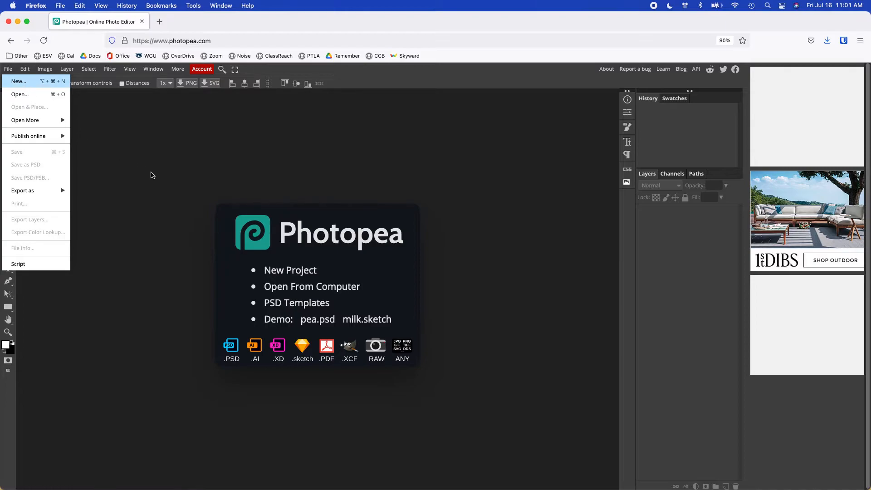
left_click(25, 86)
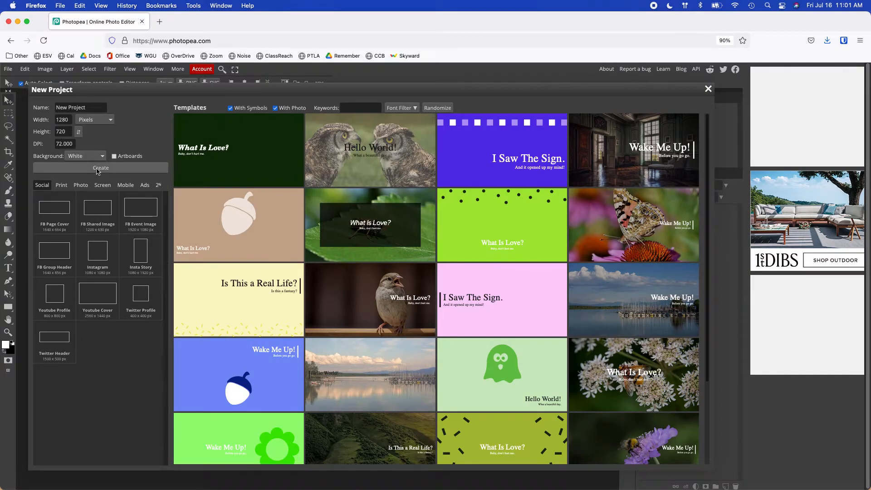
left_click(97, 168)
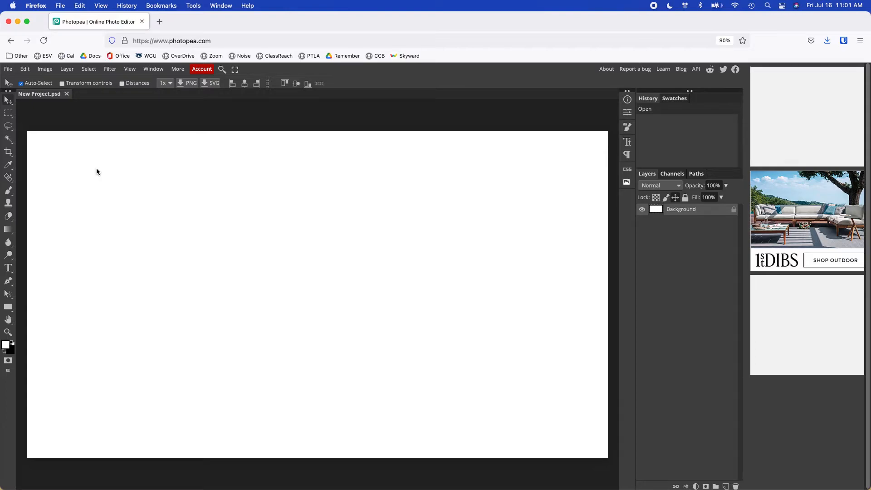
Step: Fill the whole canvas with blue (0000ff) using the Paint Bucket tool, making blue the foreground colour
left_click(6, 306)
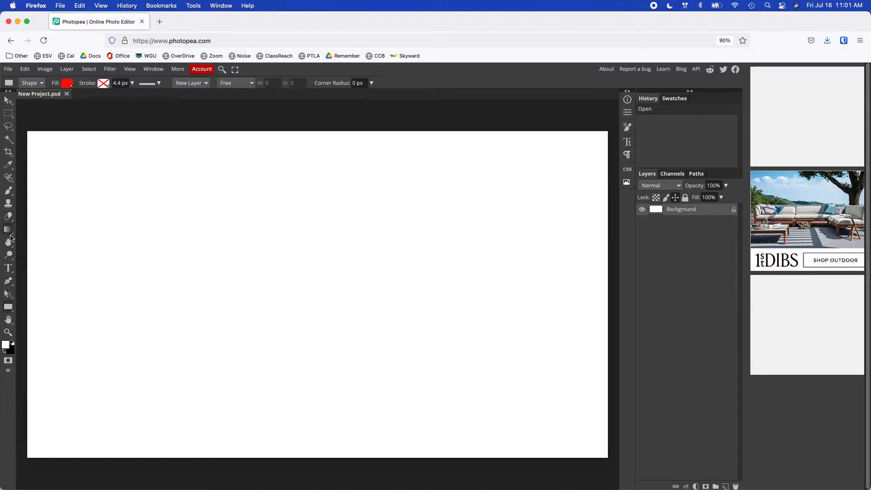
right_click(10, 233)
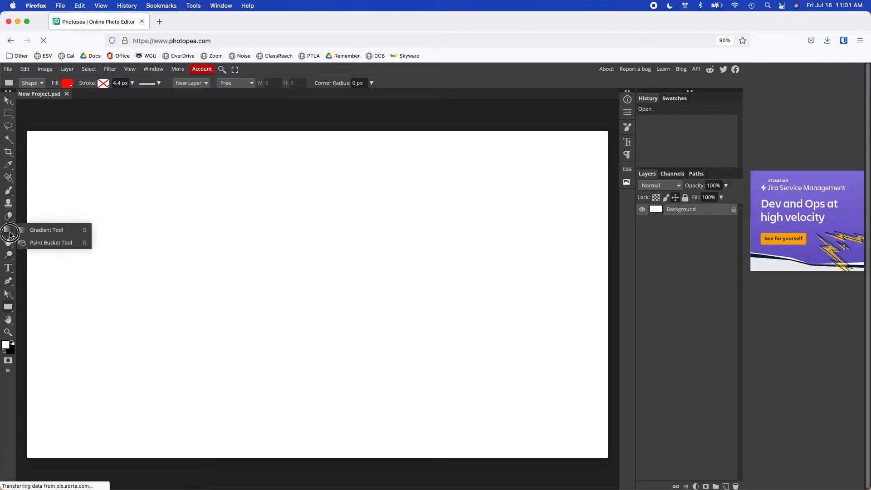
left_click(30, 243)
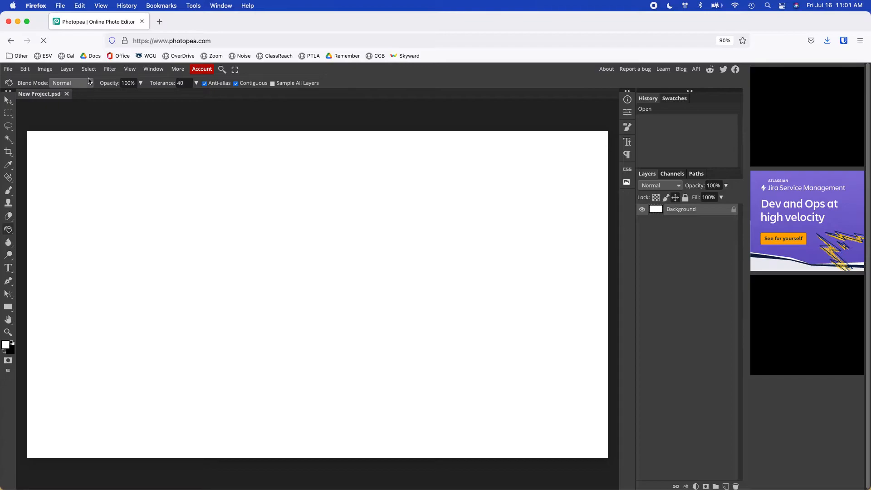
left_click(13, 351)
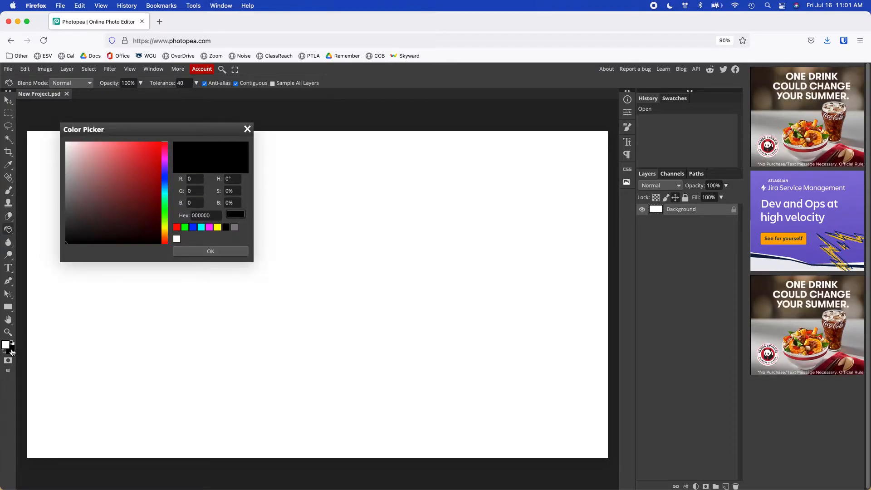
left_click(192, 227)
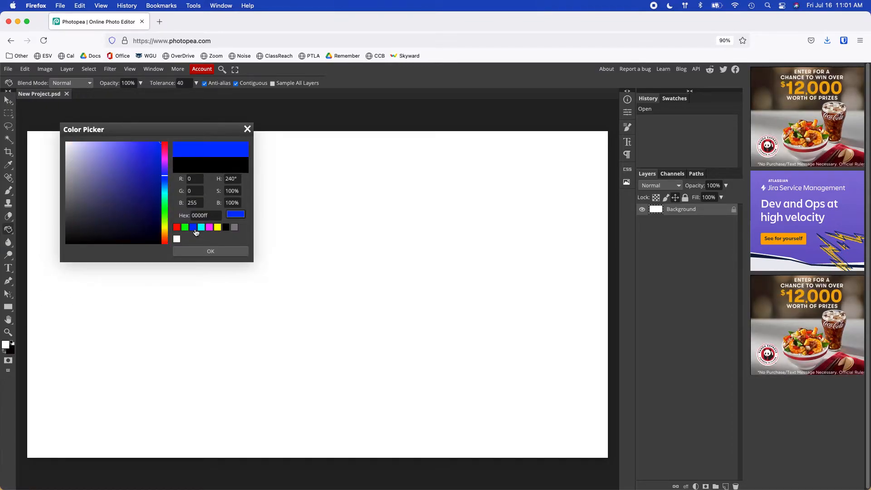
left_click(207, 253)
left_click(199, 253)
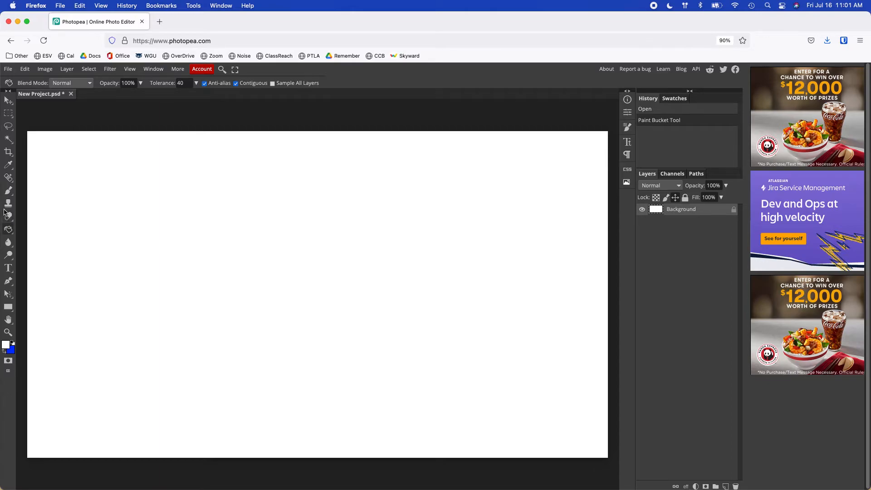
left_click(92, 256)
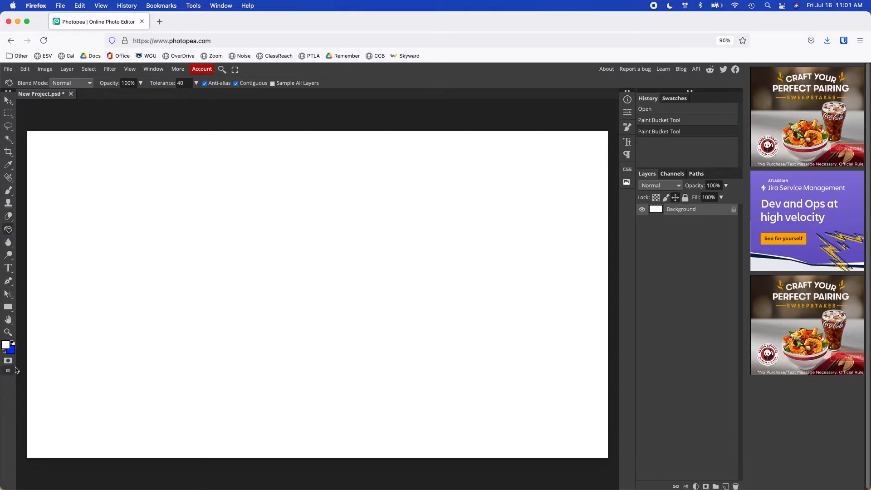
left_click(12, 343)
left_click(98, 321)
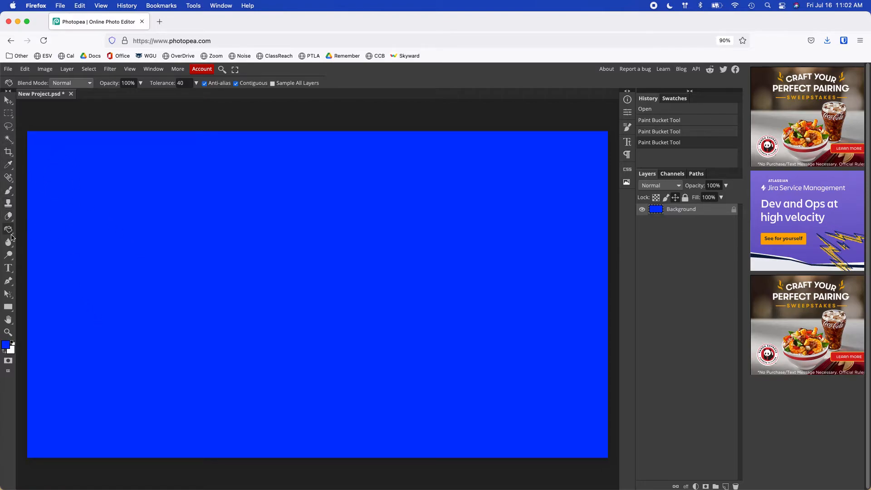
Step: Add a wide text box across the middle of the blue canvas containing "SAMPLE TEXT"
left_click(7, 268)
left_click_drag(70, 206, 537, 318)
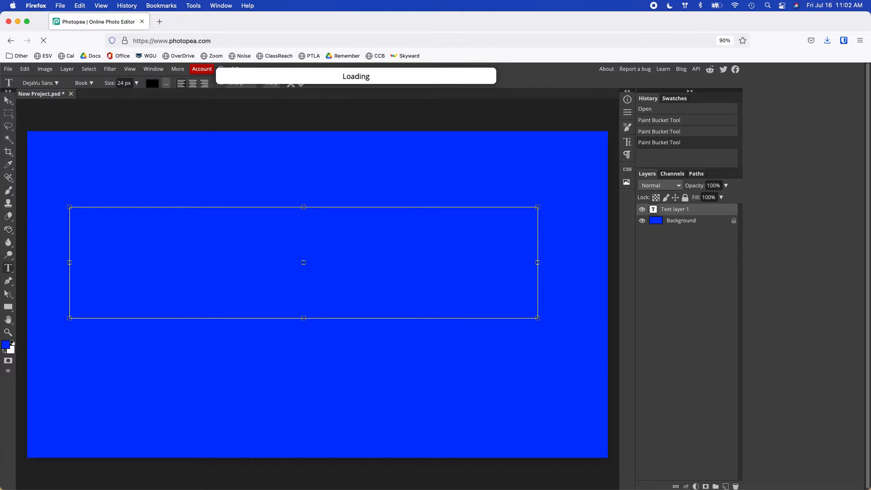
type("SAMPLE T")
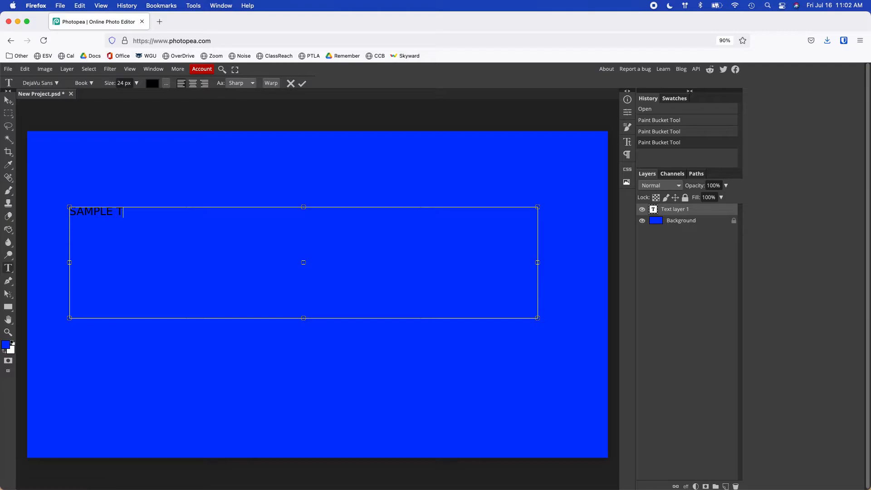
type("EX")
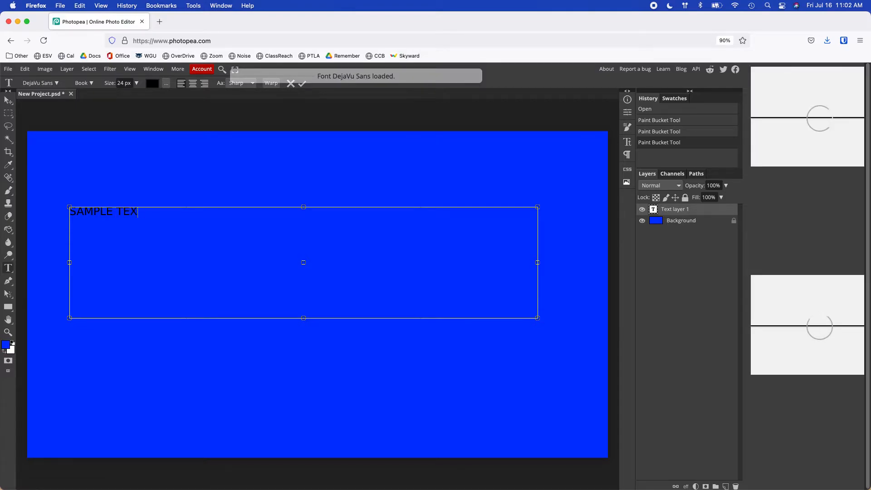
type("T")
Step: Swap the foreground colour to white and set the whole sample text to 100 px, committing the text edit
key("super+a")
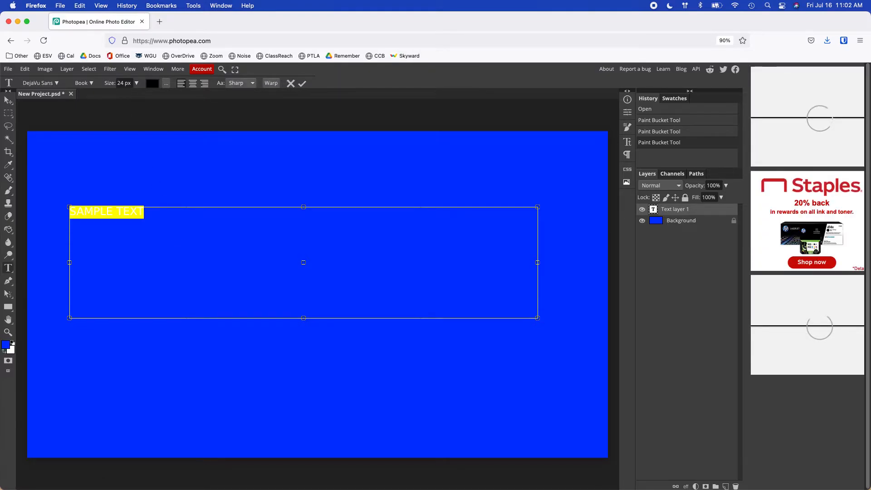
left_click(5, 354)
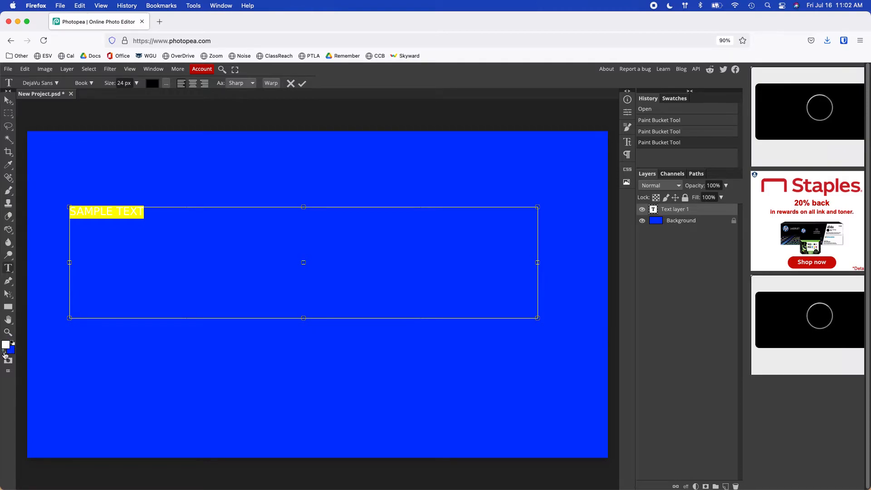
left_click(122, 83)
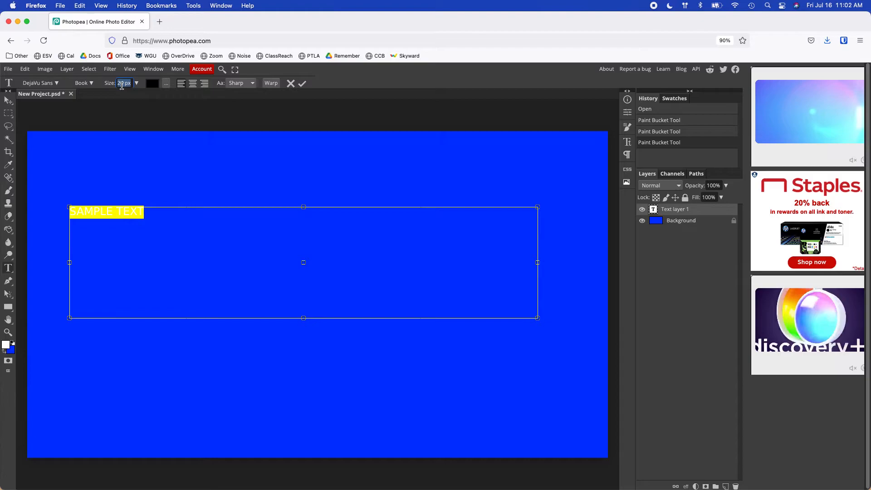
type("100")
key("Return")
left_click(301, 83)
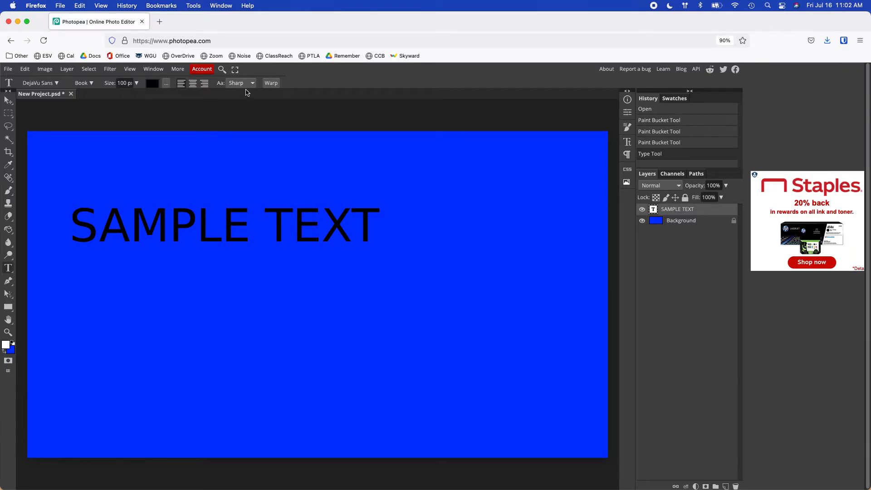
Step: Close the sample project without saving it
left_click(72, 94)
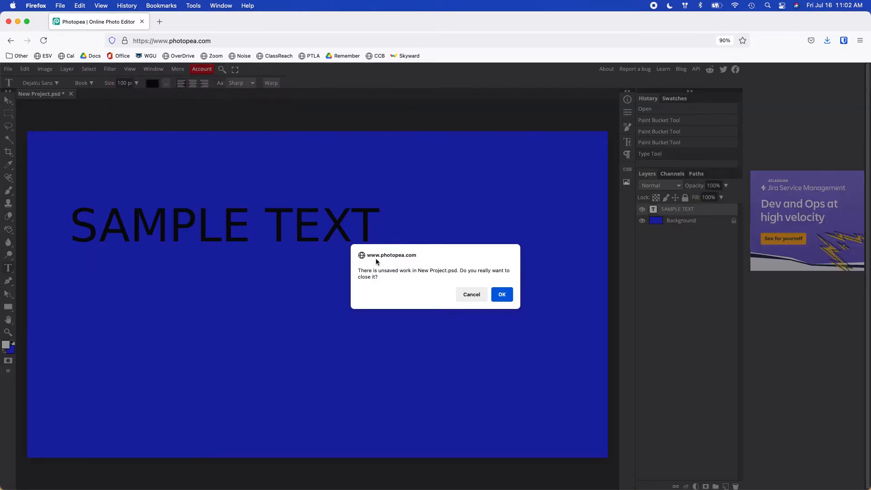
left_click(501, 295)
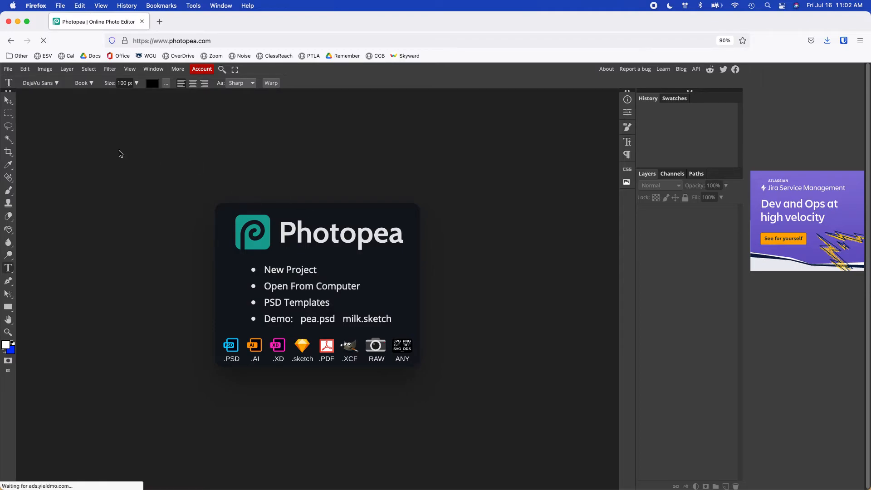
Step: Open the photo StAndrews-6342.jpg from the Desktop
left_click(7, 68)
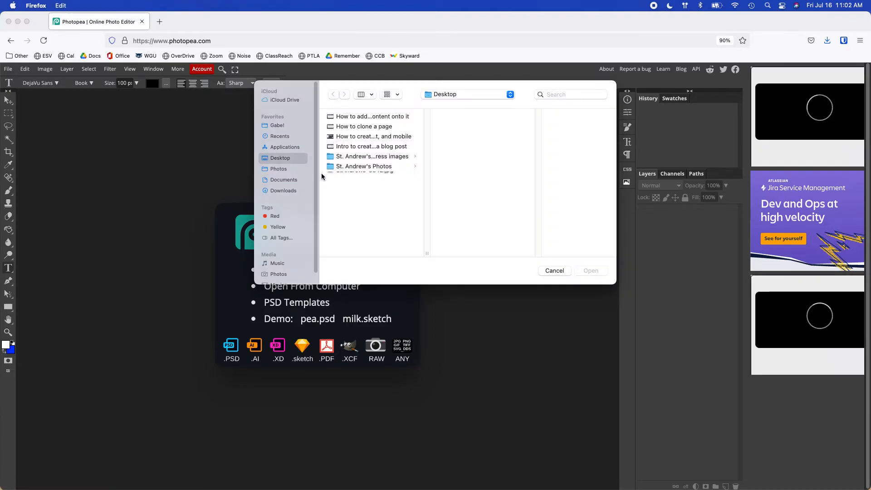
left_click(356, 177)
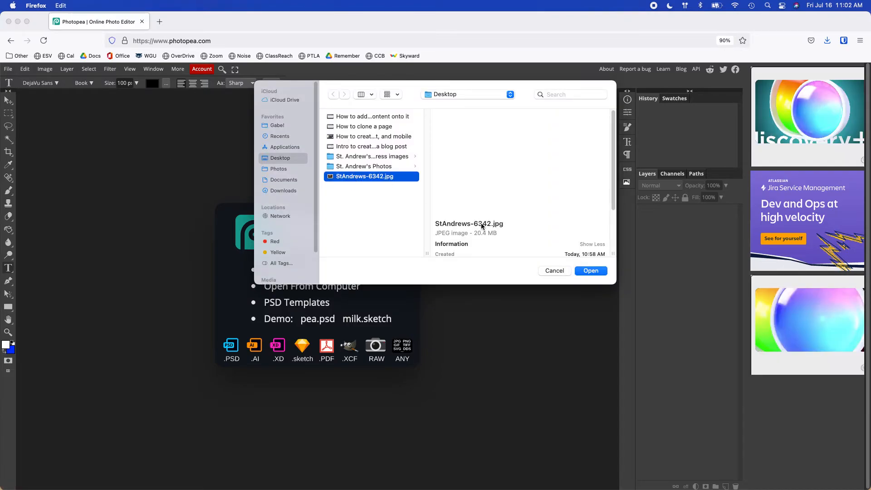
left_click(591, 271)
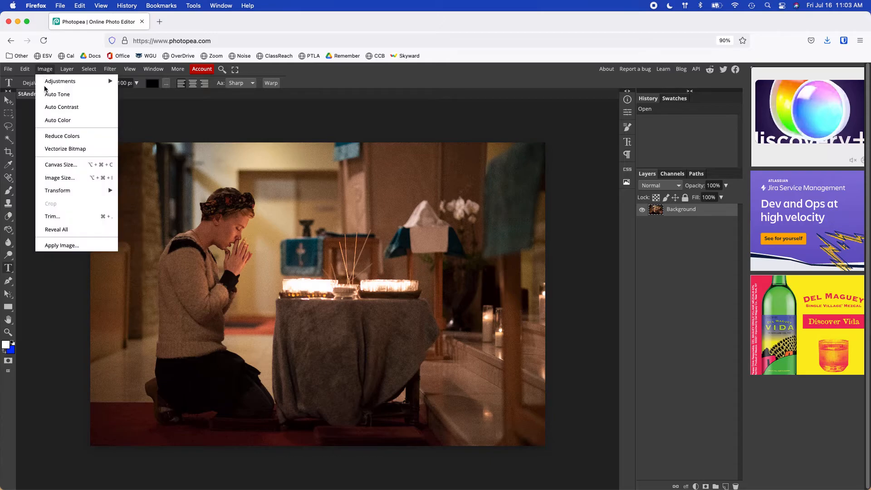
Step: Resize the photo to a width of 1920 pixels with its proportions kept, and fit it to the view
left_click(67, 178)
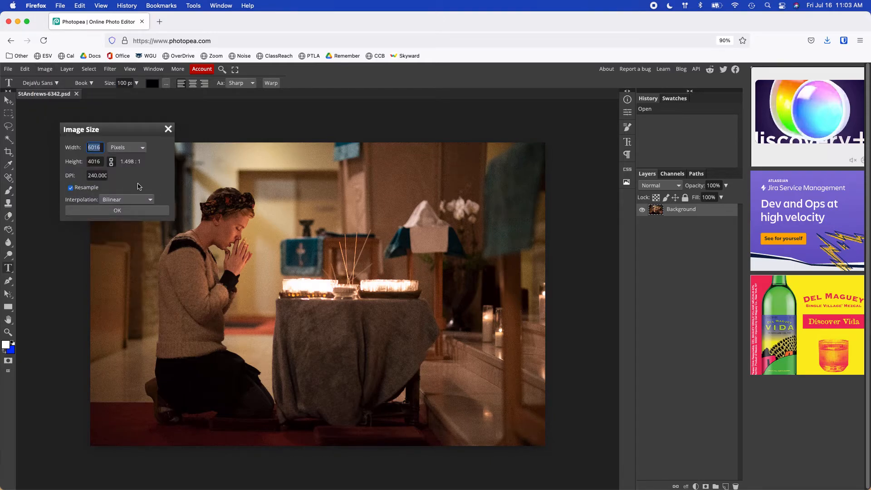
type("1920")
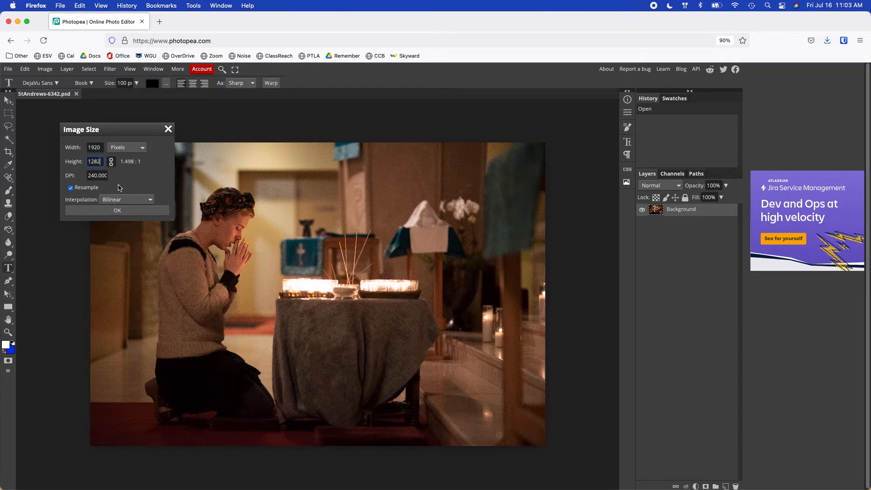
left_click(124, 213)
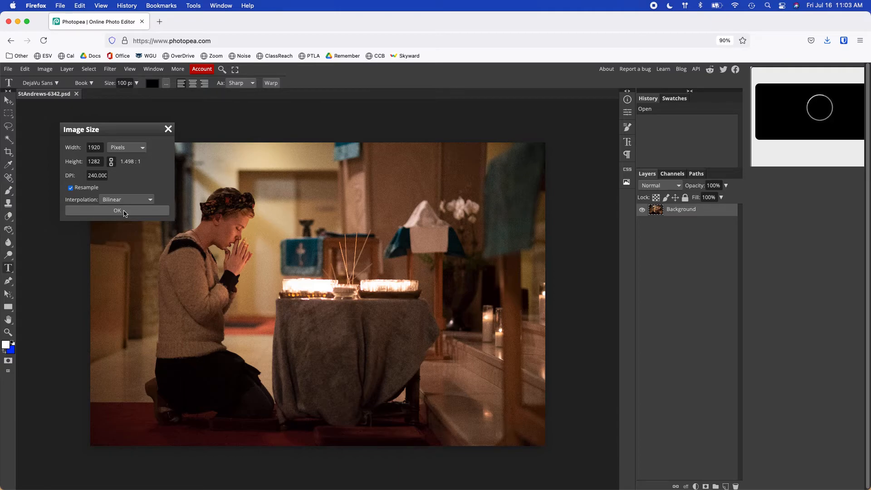
left_click(125, 212)
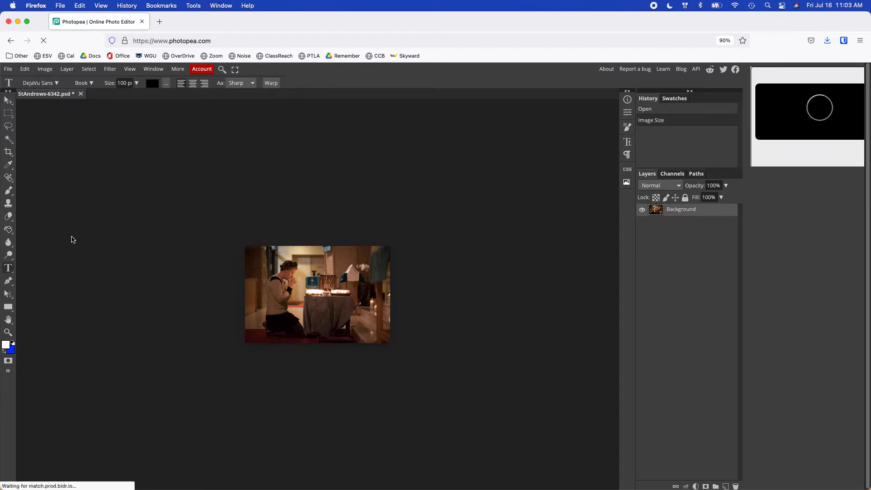
key("super+0")
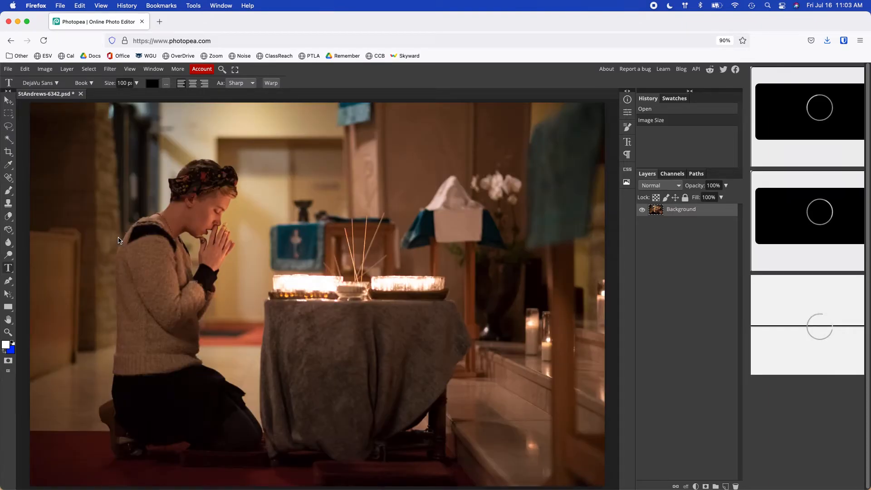
Step: Crop the photo to a full-width strip about 608 px high, from just above the kneeling figure's head to just below the candles
key("super+1")
key("super+plus")
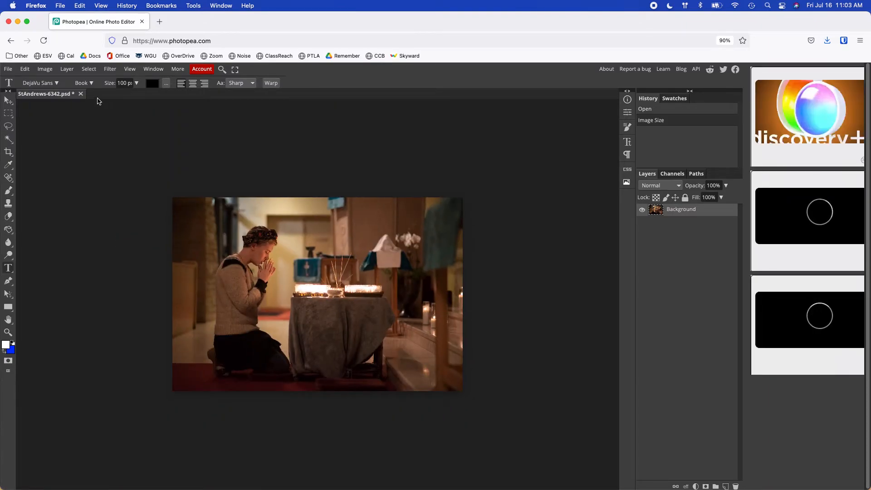
scroll(45, 181, "up", 1)
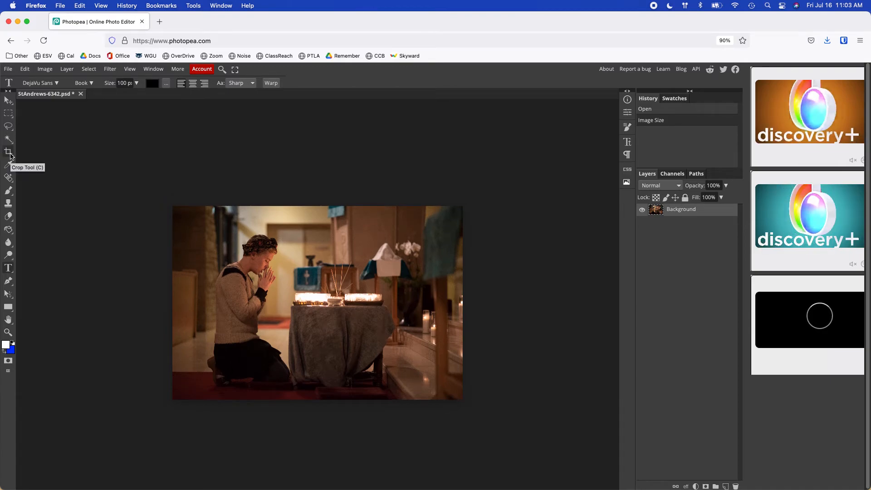
left_click(9, 154)
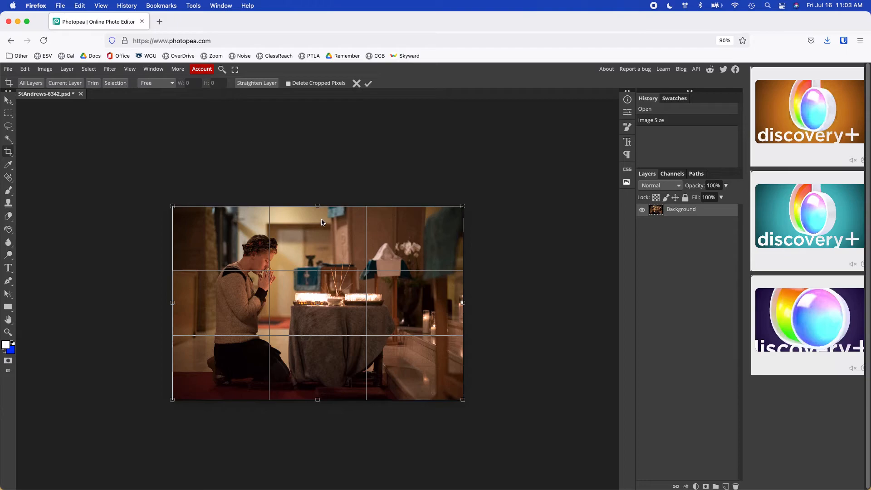
left_click_drag(317, 206, 314, 226)
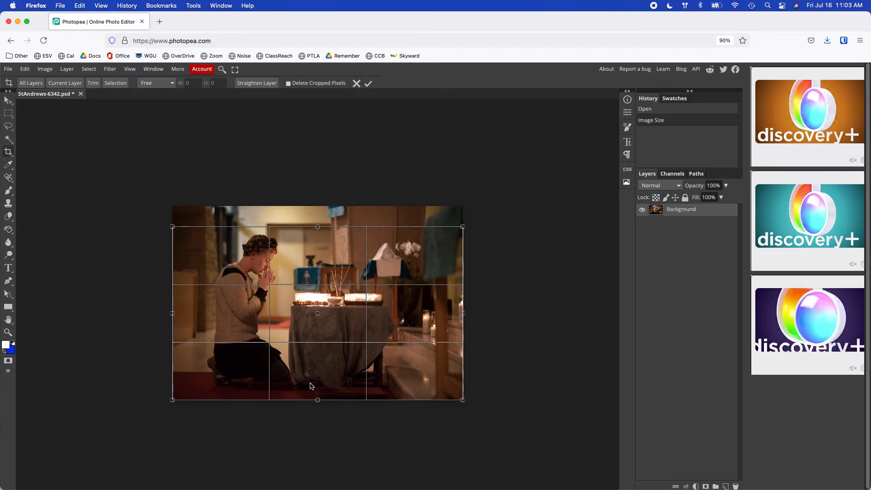
left_click_drag(317, 400, 318, 318)
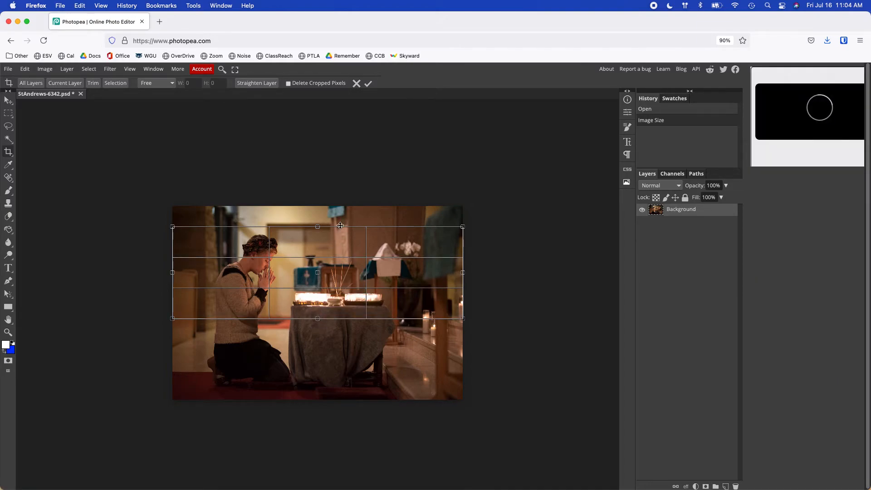
left_click(369, 84)
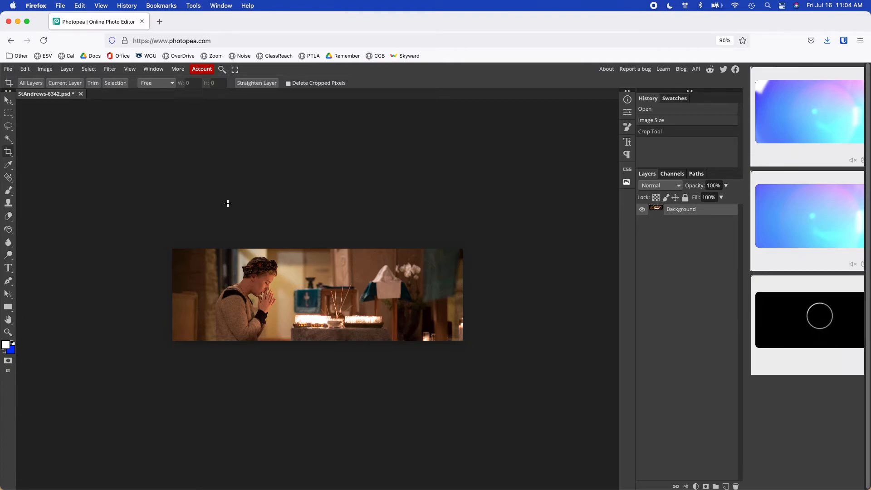
Step: Set the canvas height to 600 pixels, keeping the width at 1920 pixels
left_click(45, 69)
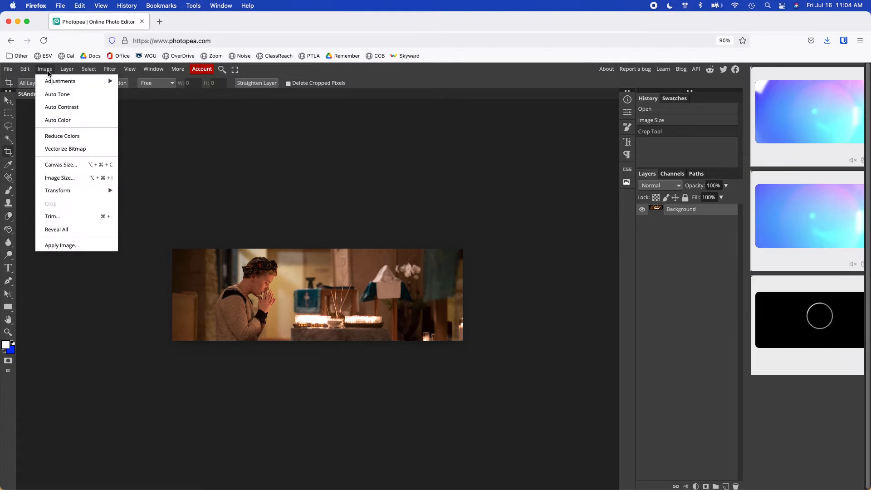
left_click(58, 165)
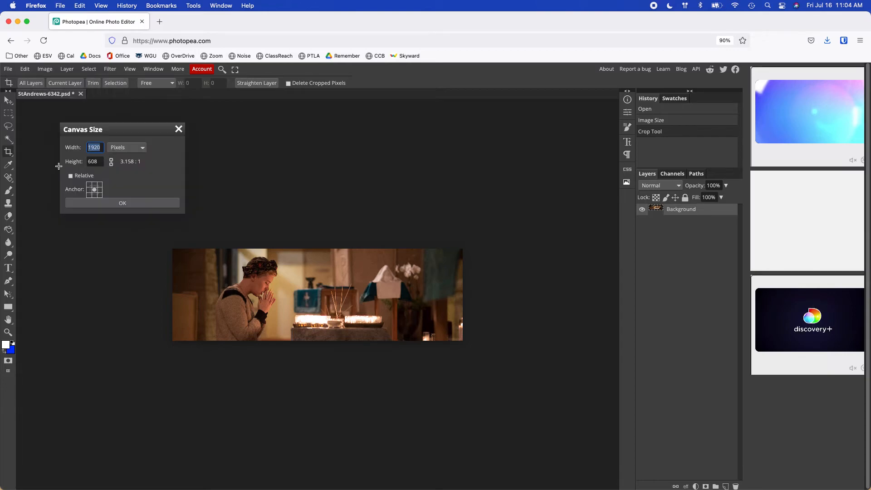
left_click(93, 161)
type("6")
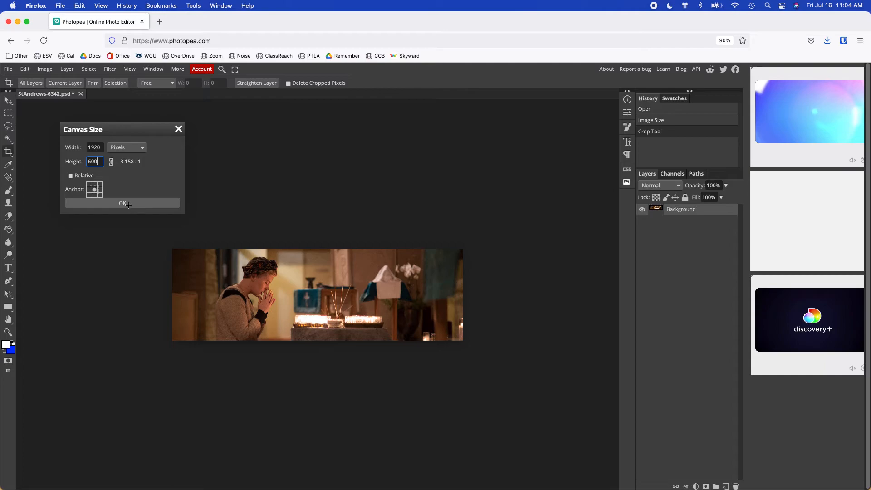
left_click(128, 203)
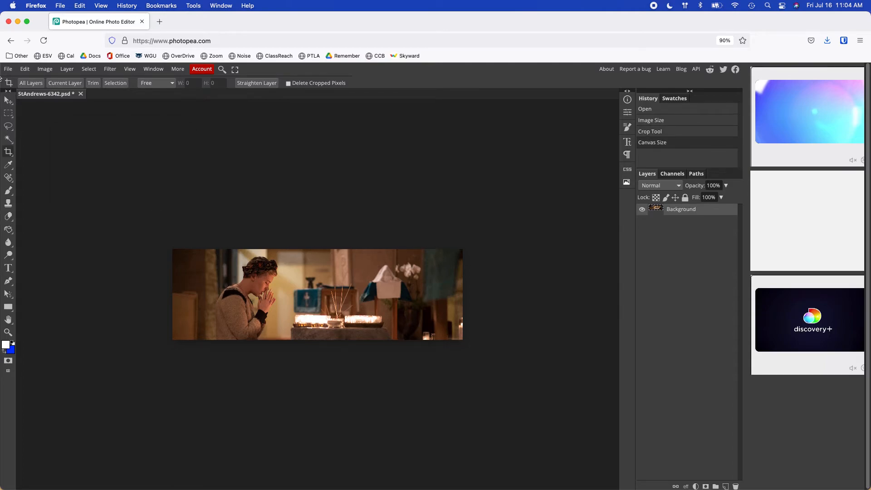
Step: Start exporting the banner as a JPG and examine the candles and the kneeling figure in the export preview
left_click(8, 69)
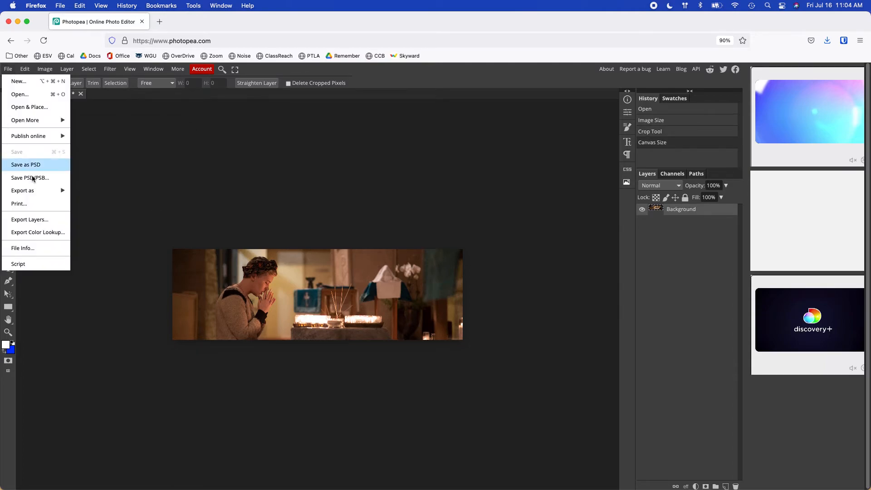
mouse_move(38, 192)
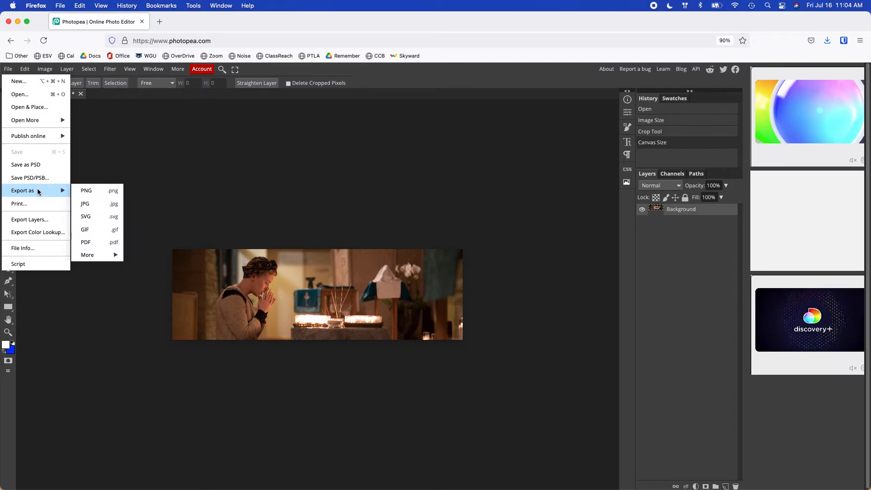
left_click(94, 204)
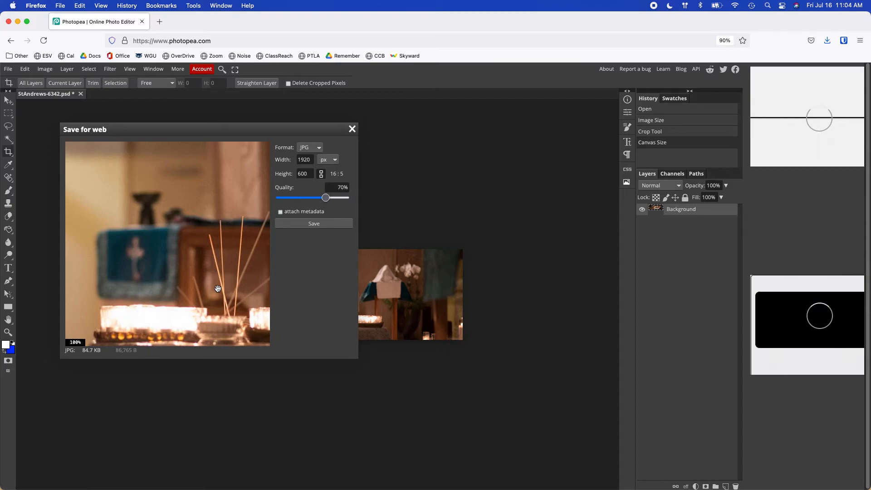
left_click_drag(83, 217, 233, 245)
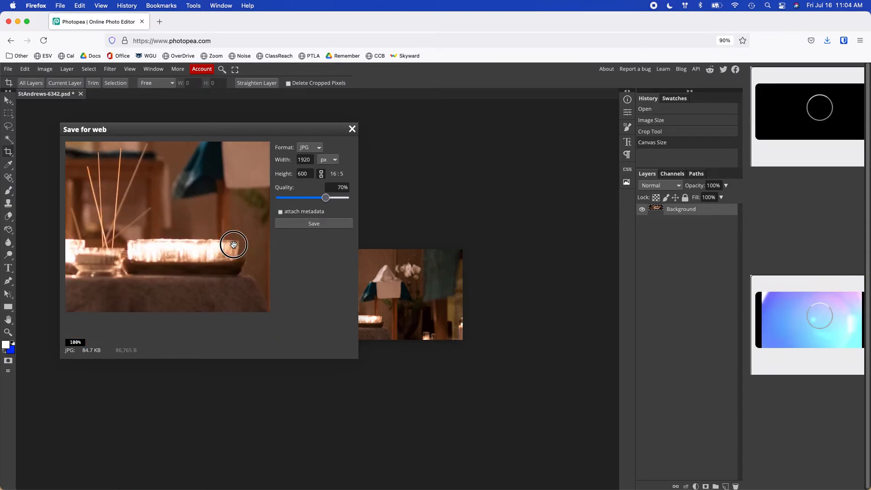
left_click_drag(128, 207, 236, 229)
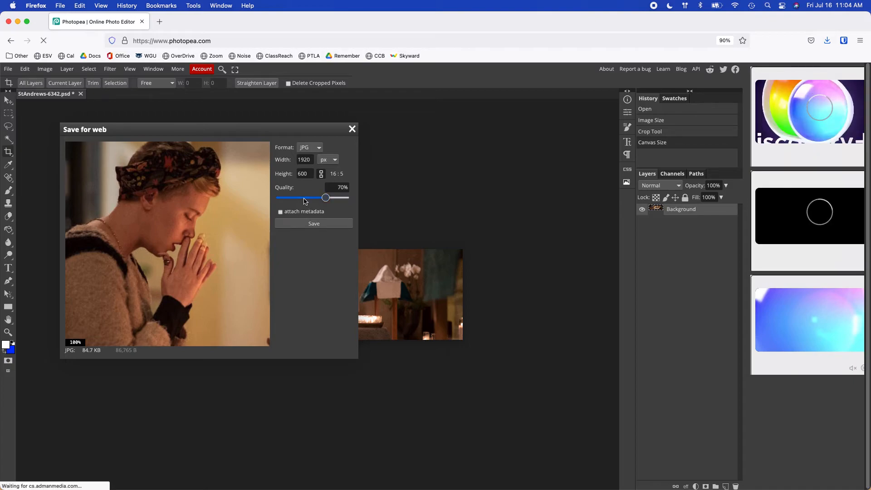
Step: Set the JPG quality to 71% and save the exported image file to the computer
mouse_move(325, 198)
left_mouse_down()
mouse_move(299, 197)
mouse_move(327, 202)
left_mouse_up()
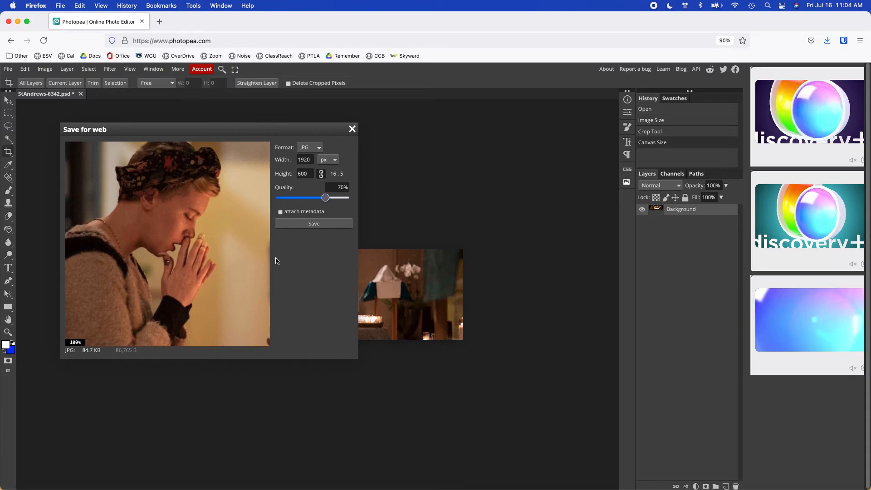
left_click_drag(325, 198, 360, 199)
left_click_drag(345, 198, 327, 202)
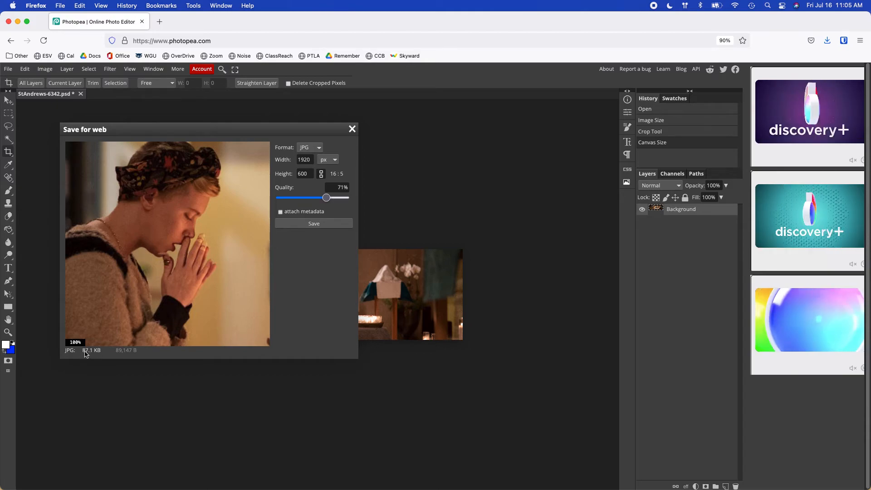
left_click(314, 224)
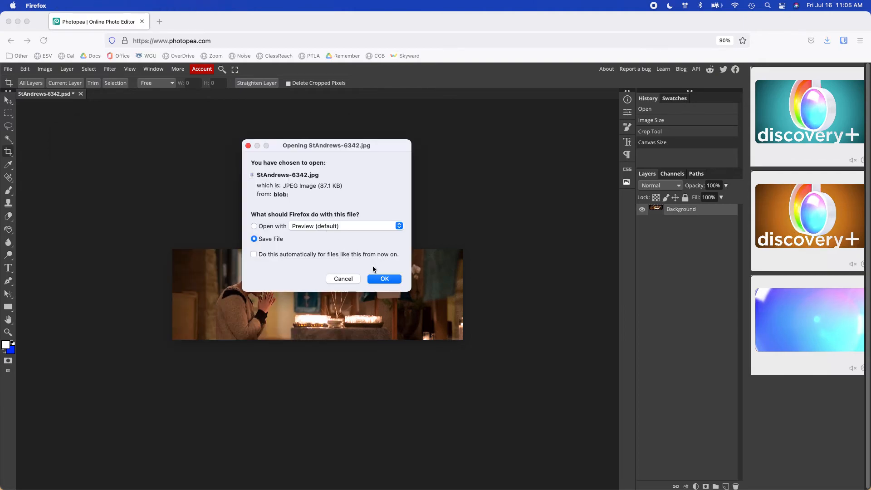
left_click(383, 279)
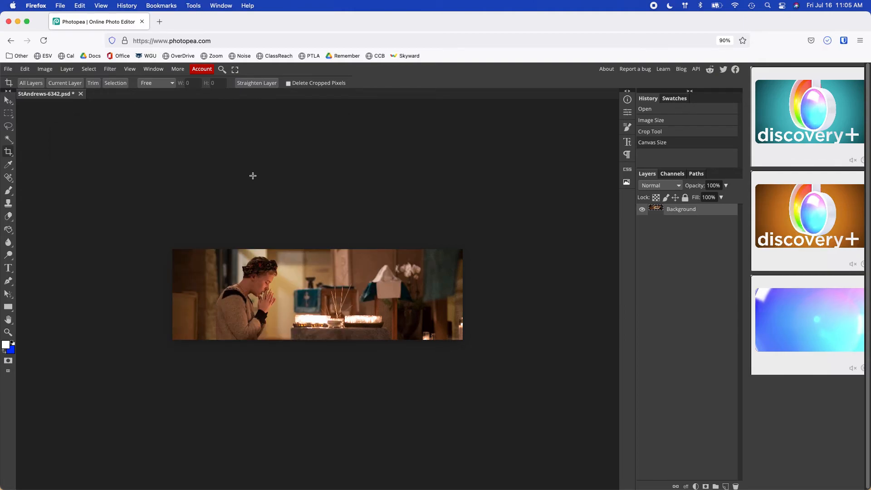
Step: Switch to the browser window with the WordPress site and bring up its Media Library
key("ctrl+Up")
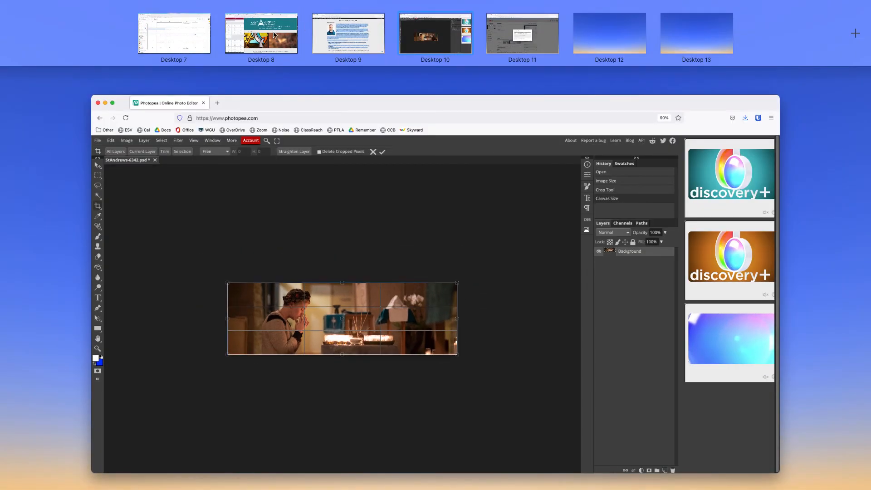
left_click(266, 34)
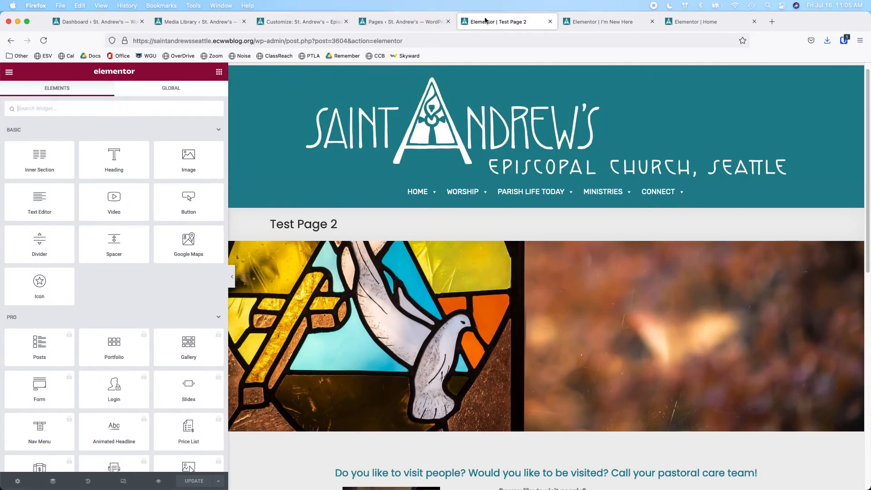
left_click(182, 22)
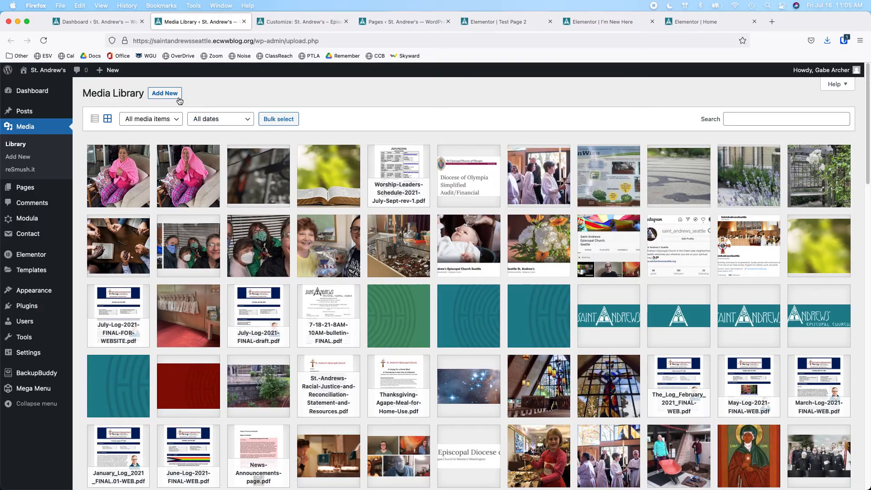
Step: Try to upload StAndrews-6342(1).jpg from the Desktop to the Media Library
left_click(179, 99)
left_click(301, 167)
left_click(376, 187)
left_click(591, 271)
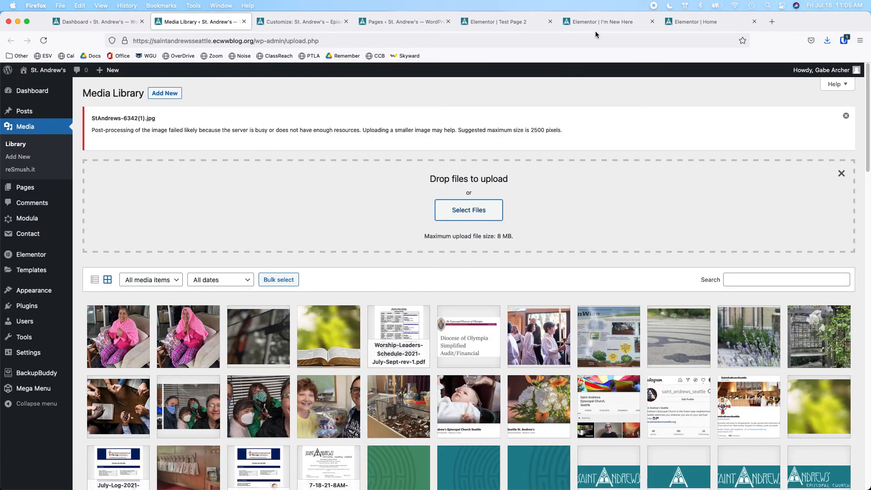
Step: Return to the Media Library, dismiss the upload error and reload the page
left_click(501, 23)
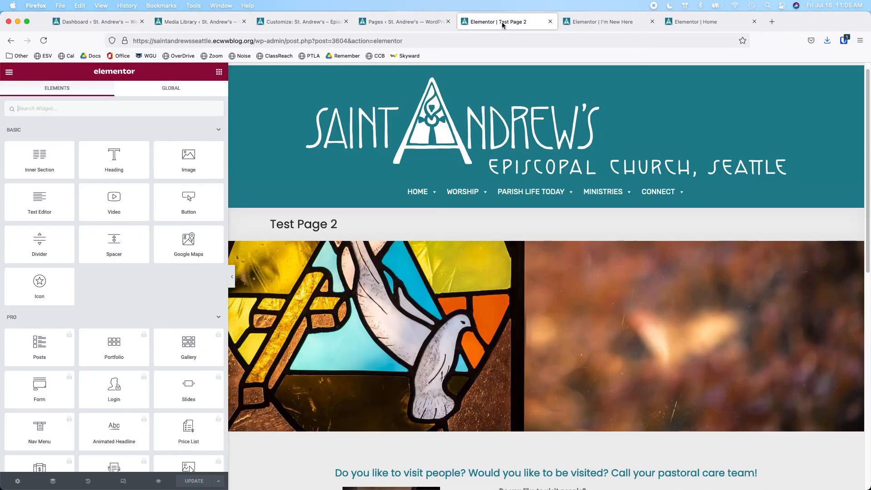
left_click(400, 21)
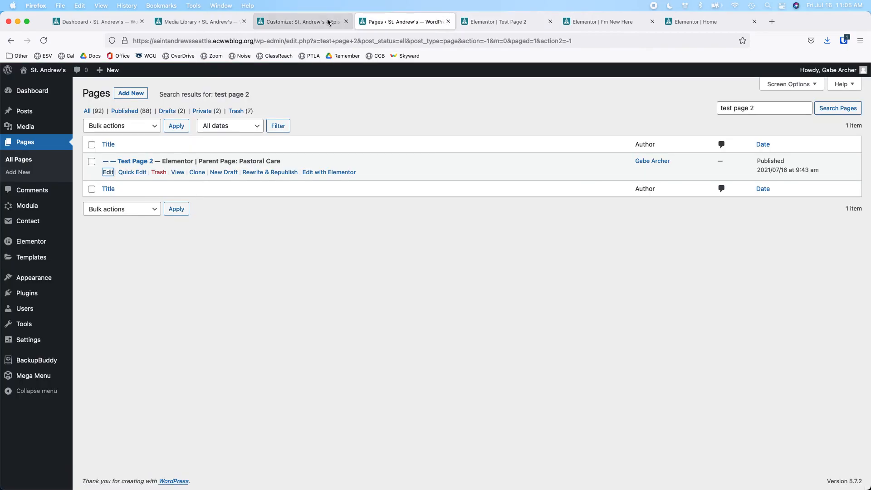
left_click(204, 25)
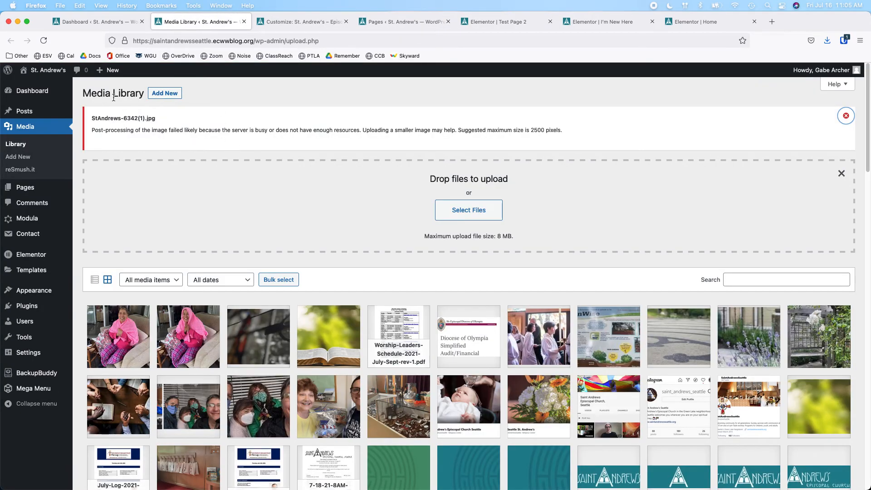
left_click(846, 117)
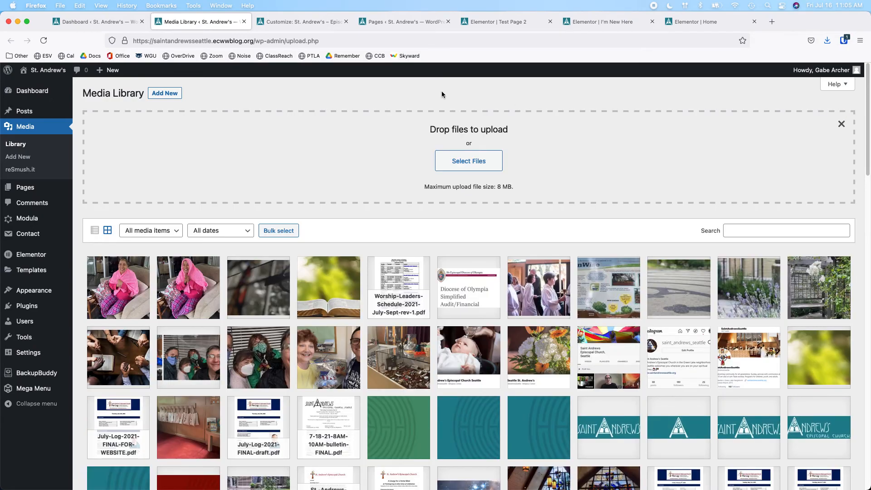
left_click(44, 41)
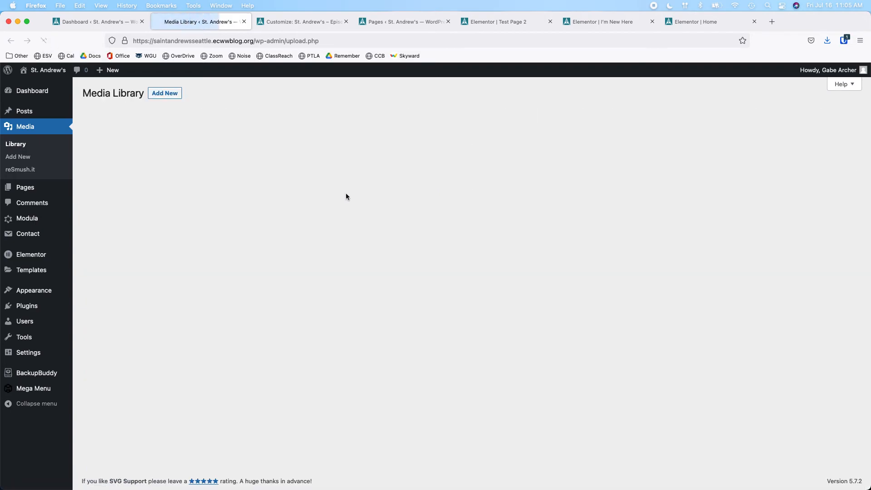
Step: Upload the cropped banner StAndrews-6342(1).jpg from the Desktop to the reloaded Media Library
left_click(171, 95)
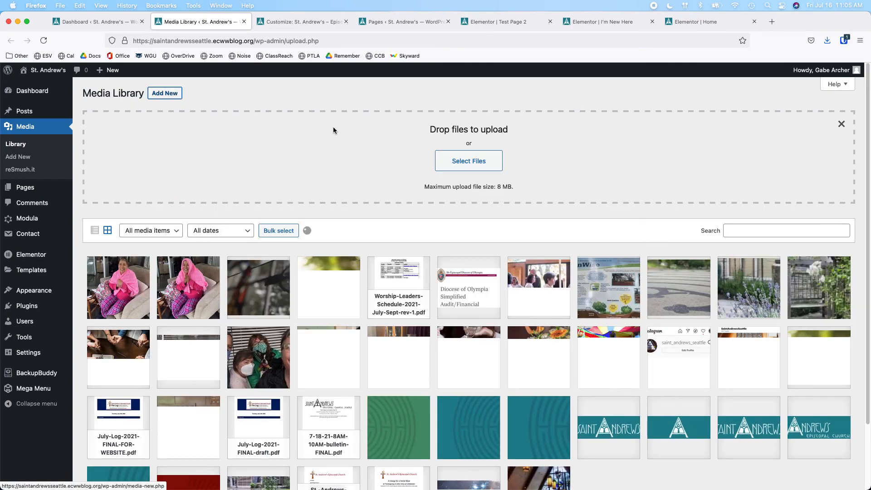
left_click(456, 156)
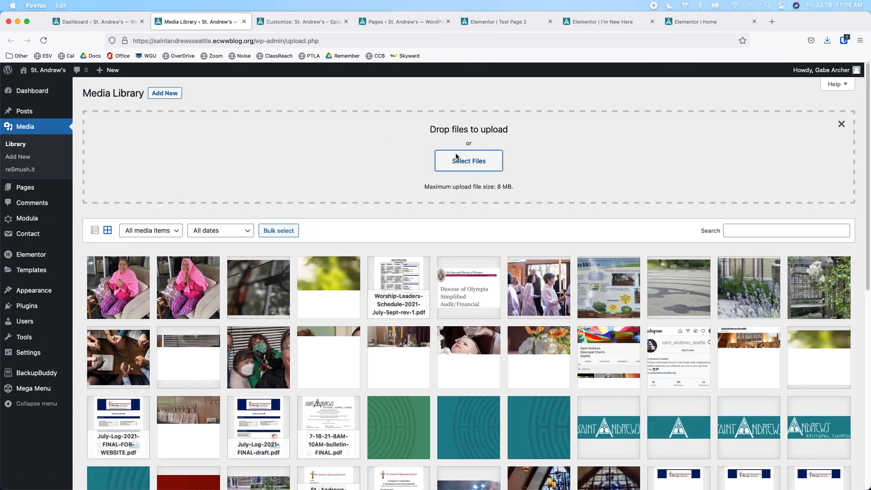
left_click(385, 186)
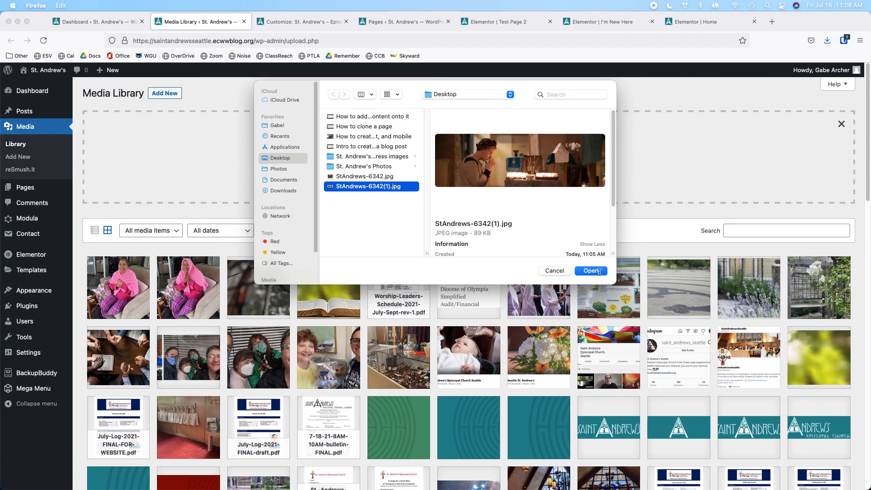
left_click(598, 271)
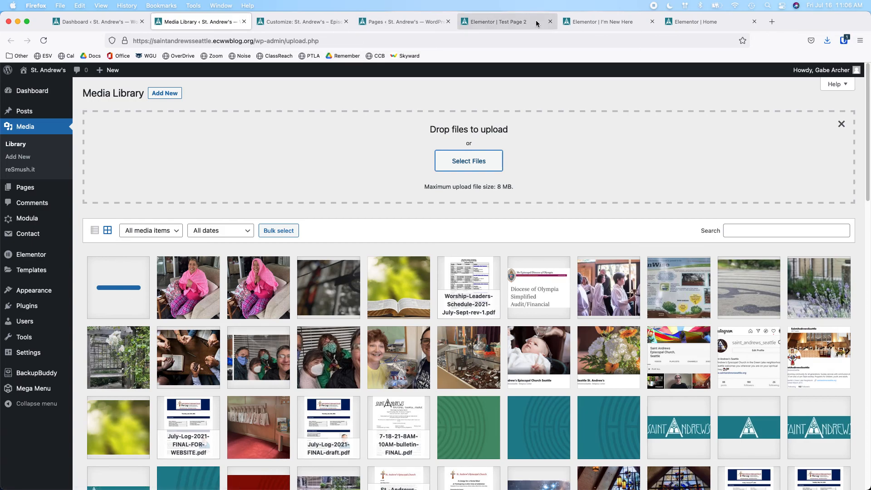
Step: On Test Page 2 in Elementor, replace the banner column's background image with the newly uploaded photo of the kneeling figure
left_click(488, 25)
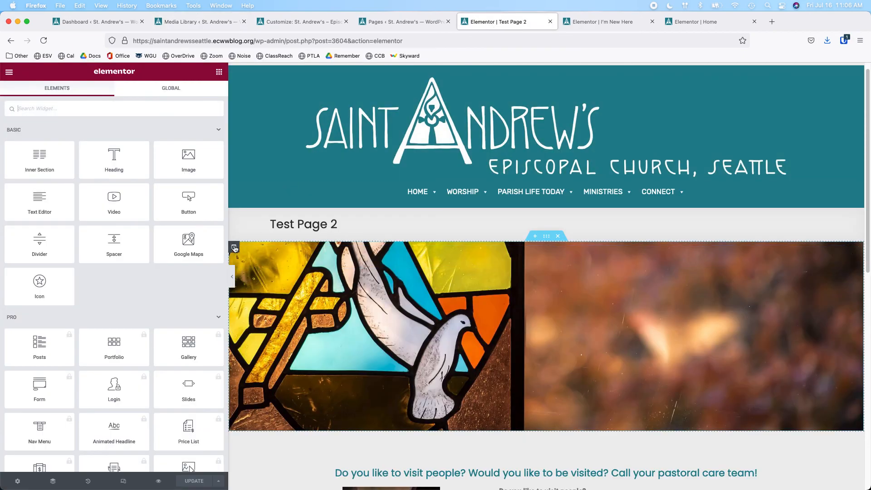
left_click(235, 247)
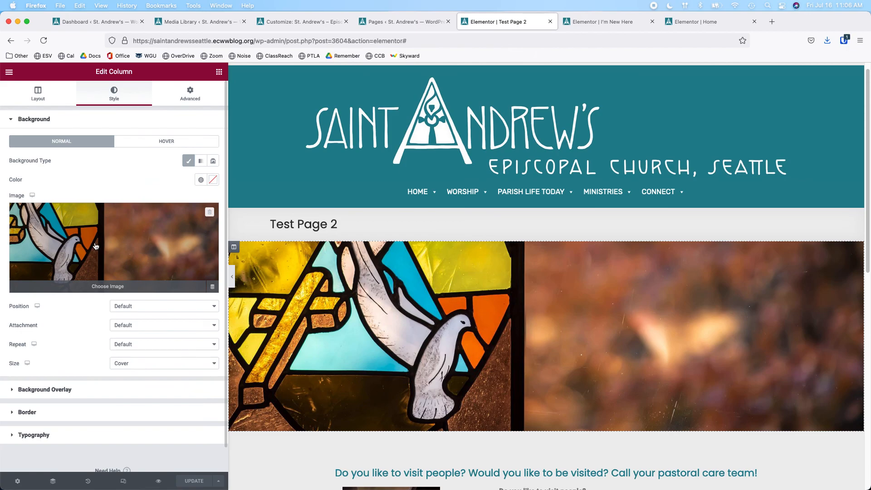
left_click(96, 245)
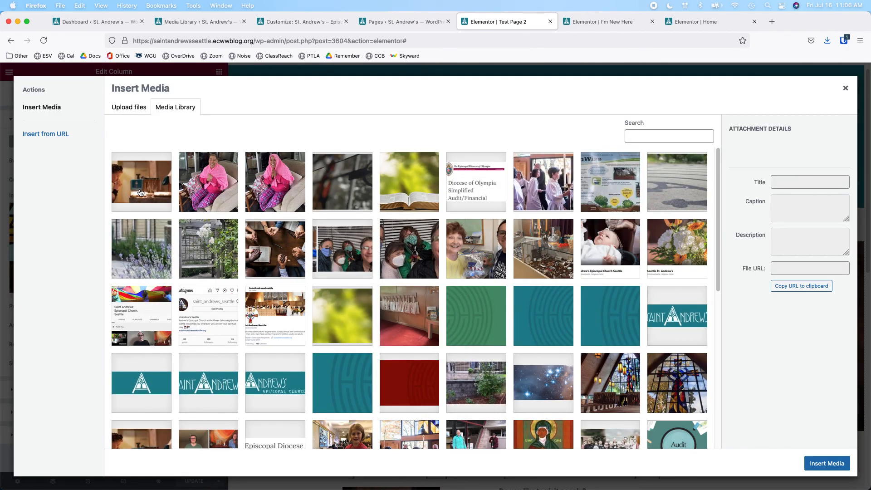
left_click(140, 192)
left_click(820, 464)
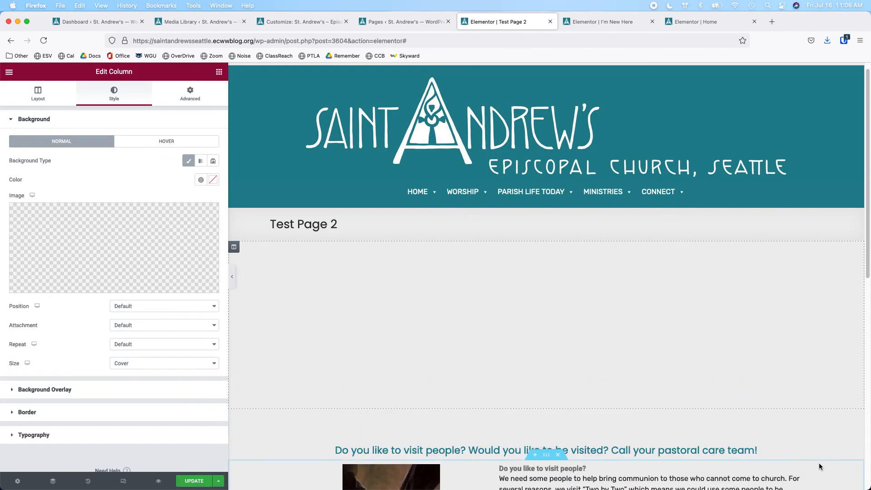